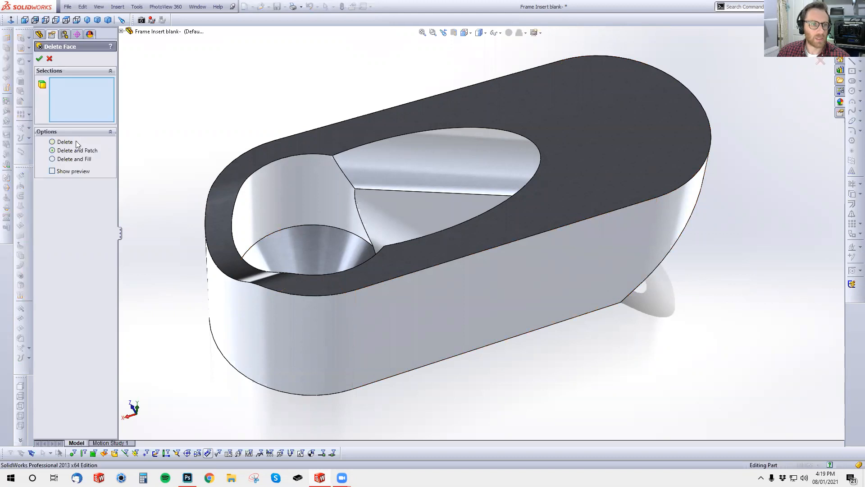
Step: Delete and patch the six faces that form the angled slot running through the imported frame insert
click(406, 182)
click(403, 209)
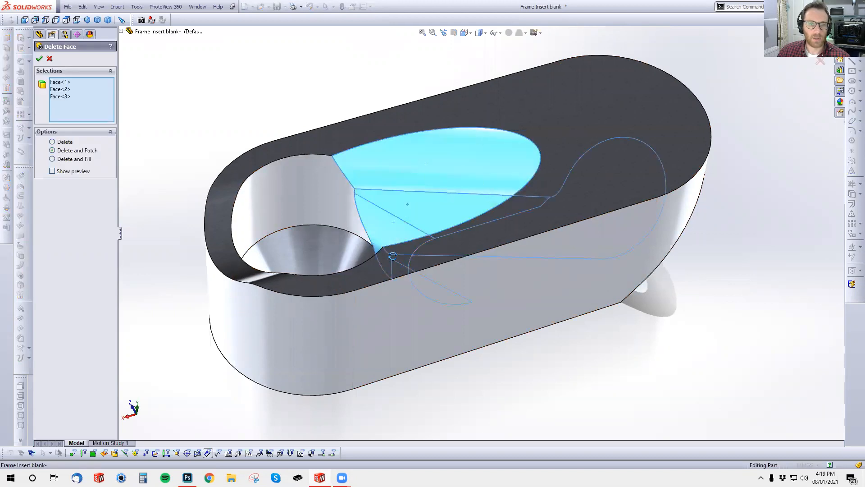
middle_drag(404, 209, 459, 270)
click(458, 270)
click(498, 235)
middle_drag(498, 235, 384, 134)
click(366, 279)
click(361, 354)
middle_drag(510, 311, 328, 347)
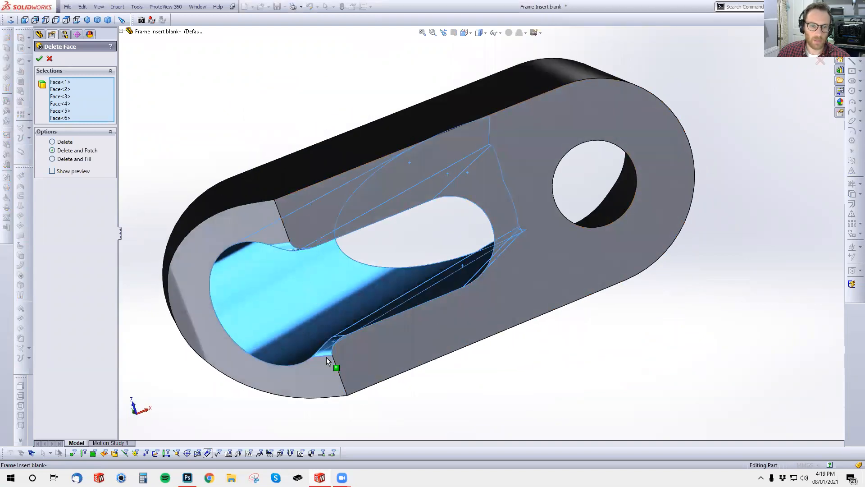
middle_drag(372, 302, 374, 122)
middle_drag(531, 252, 509, 237)
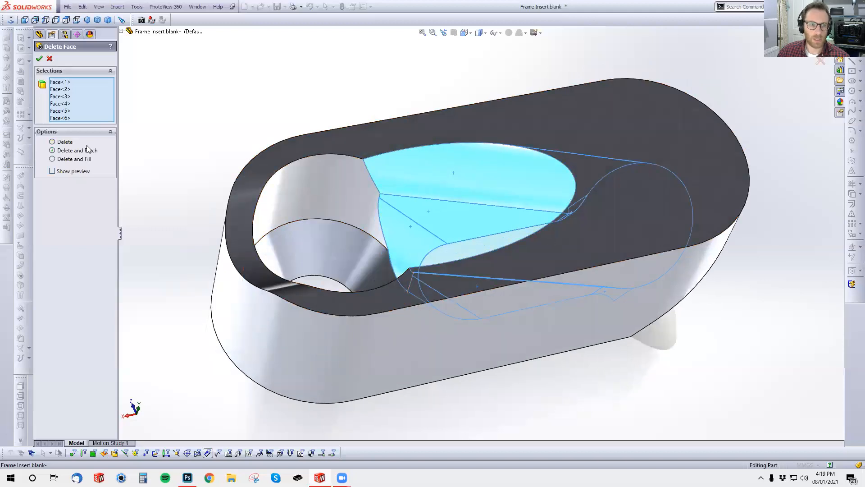
key(Return)
middle_drag(587, 243, 530, 206)
Step: Delete and patch the three curved relief faces around the hole at the rounded end of the dark face
key(Return)
scroll(314, 224, down, 4)
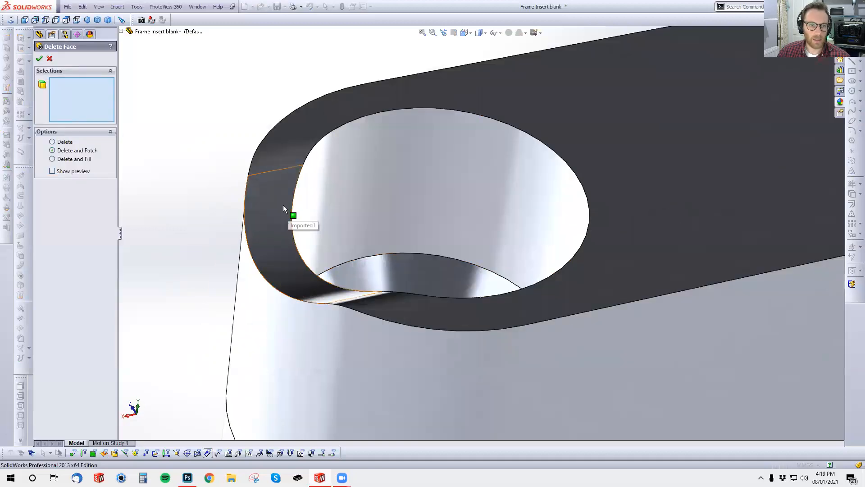
click(283, 209)
click(275, 165)
click(379, 302)
key(Return)
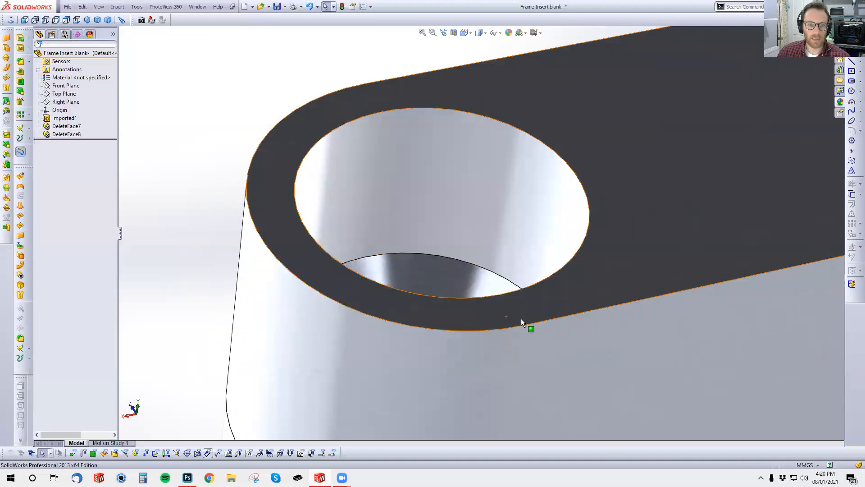
Step: Delete and patch the cylindrical wall and conical seat of the round hole to fill it
key(f)
key(Return)
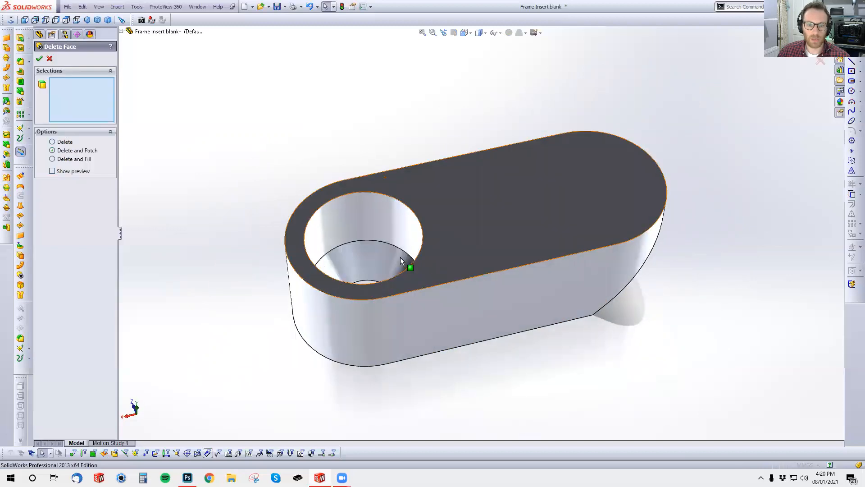
click(366, 249)
click(381, 205)
key(Return)
Step: Delete and patch the narrow strip face near the tip of the sloped end
middle_drag(480, 268, 468, 178)
scroll(647, 216, down, 3)
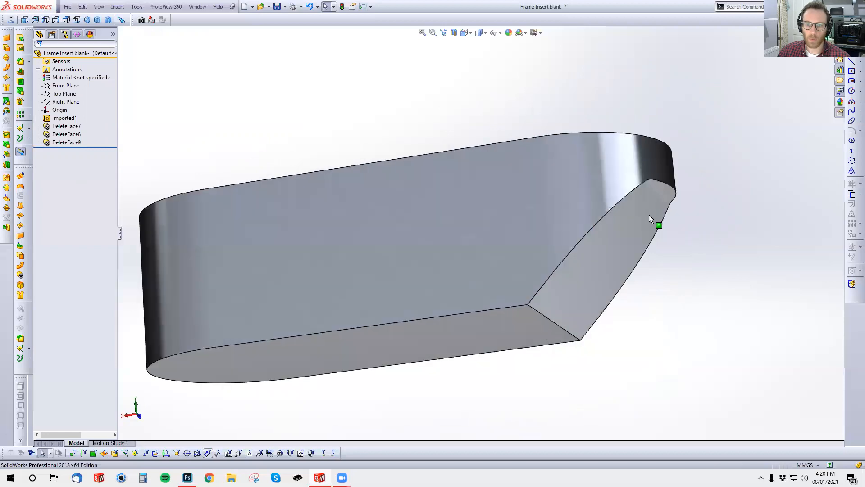
key(Return)
scroll(649, 207, down, 2)
click(650, 186)
scroll(689, 196, down, 3)
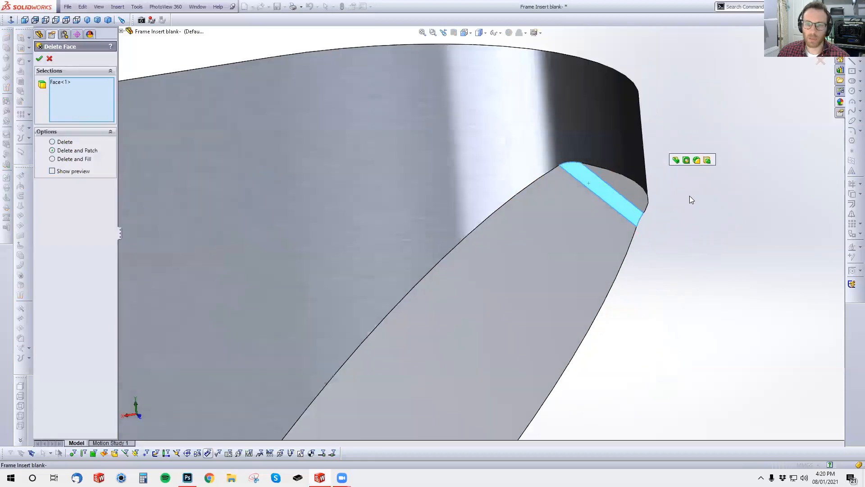
key(Return)
middle_drag(645, 249, 698, 227)
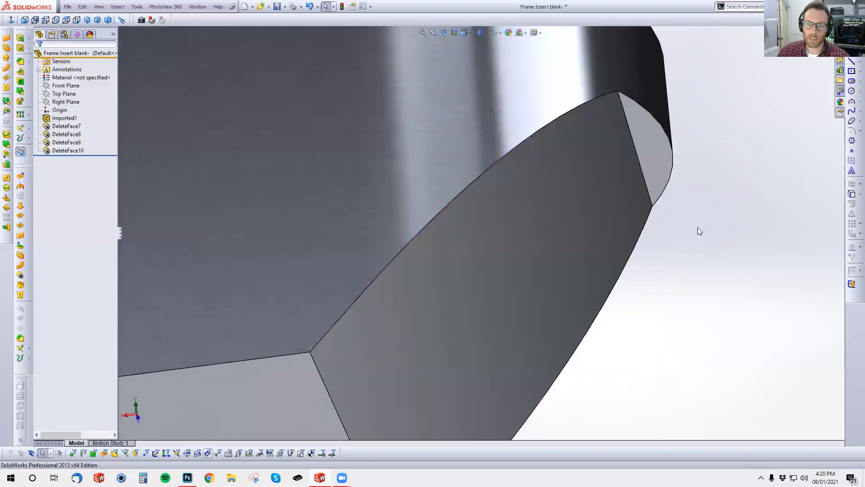
Step: Delete and patch the two remaining sloped faces to restore a full rounded block end
key(Return)
click(650, 165)
click(592, 206)
scroll(586, 234, up, 5)
click(40, 59)
scroll(564, 242, up, 5)
middle_drag(564, 242, 484, 273)
scroll(469, 273, down, 2)
middle_drag(353, 211, 450, 212)
scroll(449, 206, down, 2)
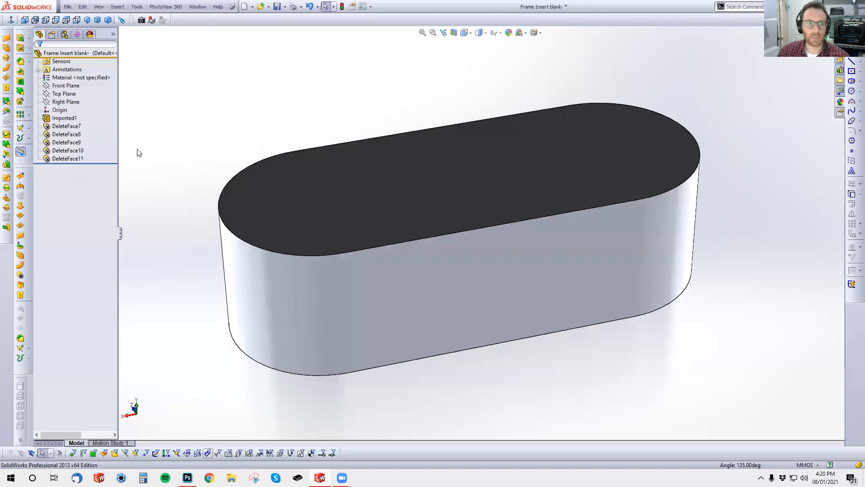
Step: Roll the model back to the imported body, before the first Delete Face feature
click(67, 126)
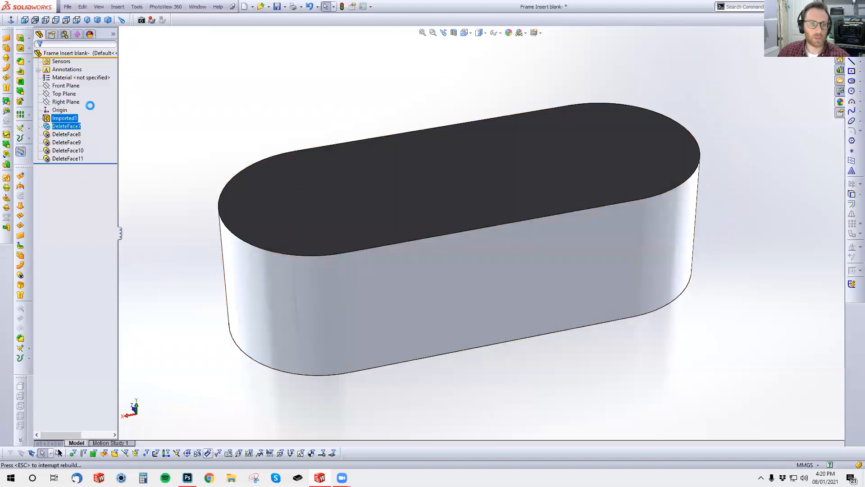
click(84, 104)
middle_drag(294, 243, 439, 251)
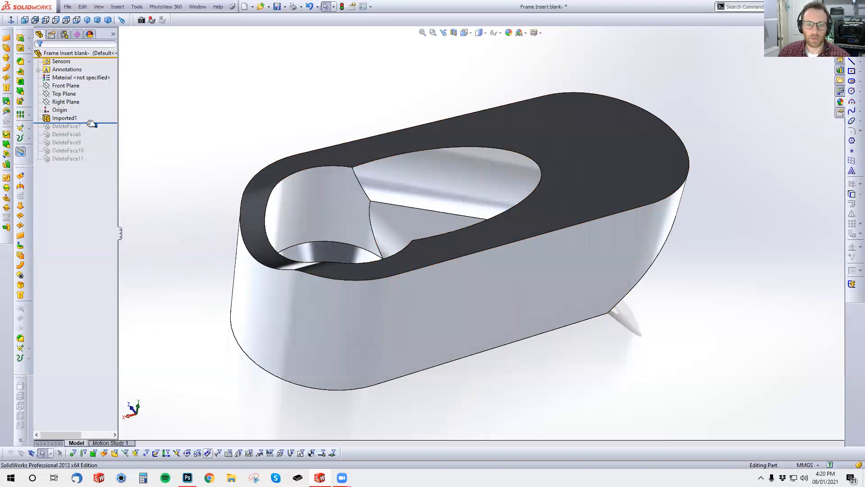
click(118, 6)
mouse_move(135, 39)
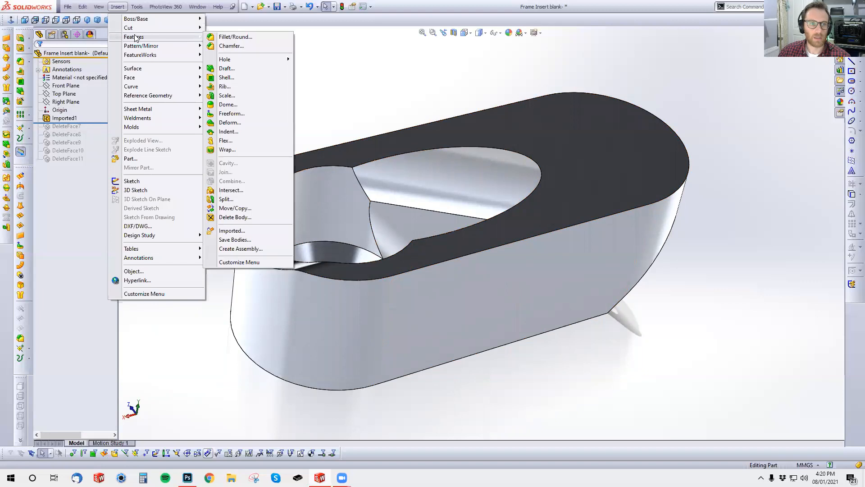
mouse_move(140, 78)
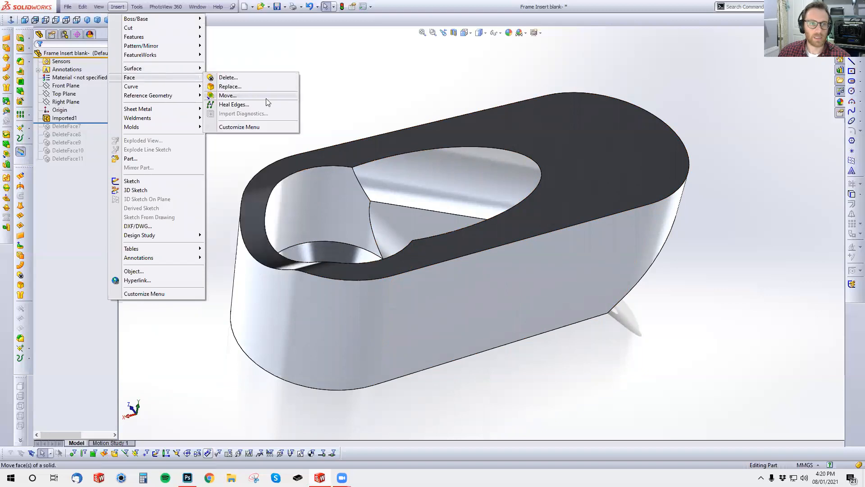
click(264, 77)
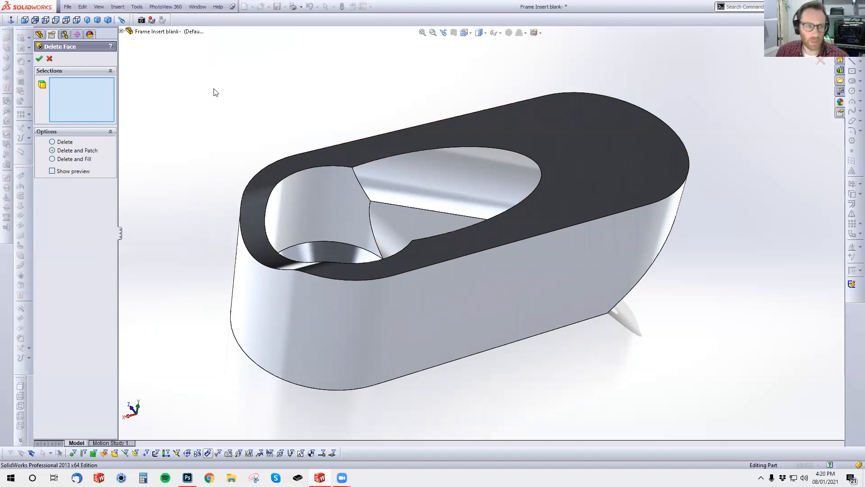
click(49, 59)
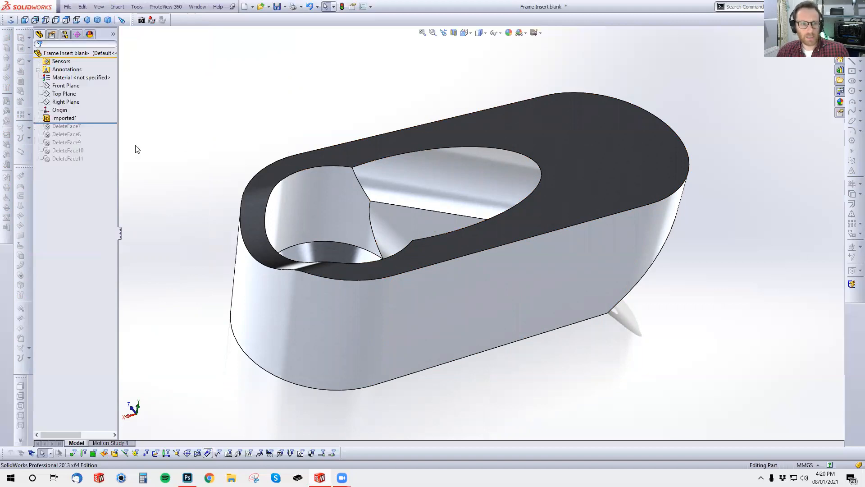
Step: Roll forward to the end of the feature history and delete the five features DeleteFace7 to DeleteFace11
right_click(96, 147)
click(113, 160)
ctrl+click(77, 160)
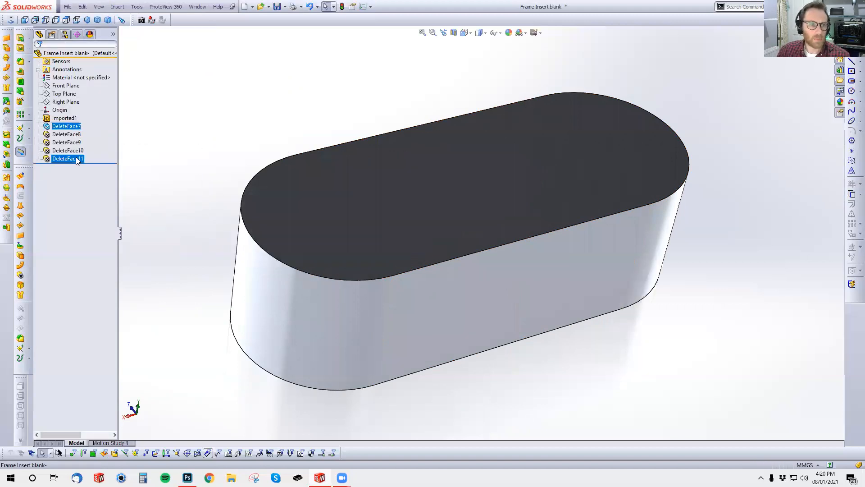
shift+click(78, 160)
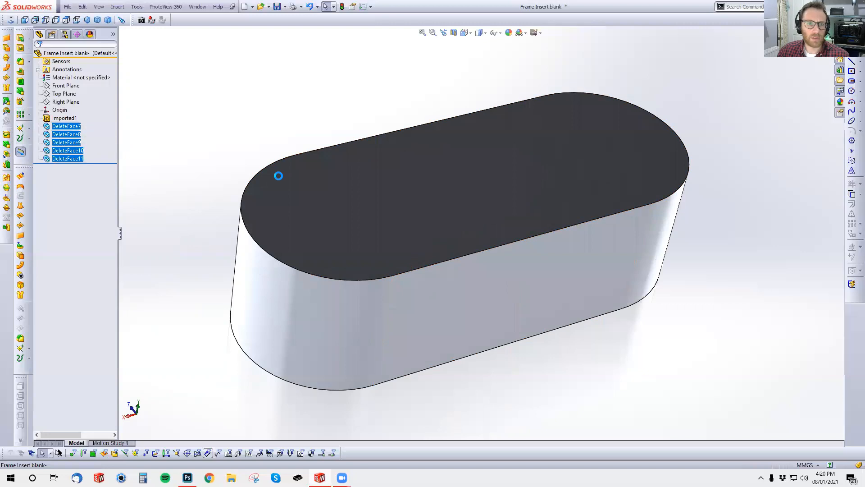
key(Delete)
click(493, 197)
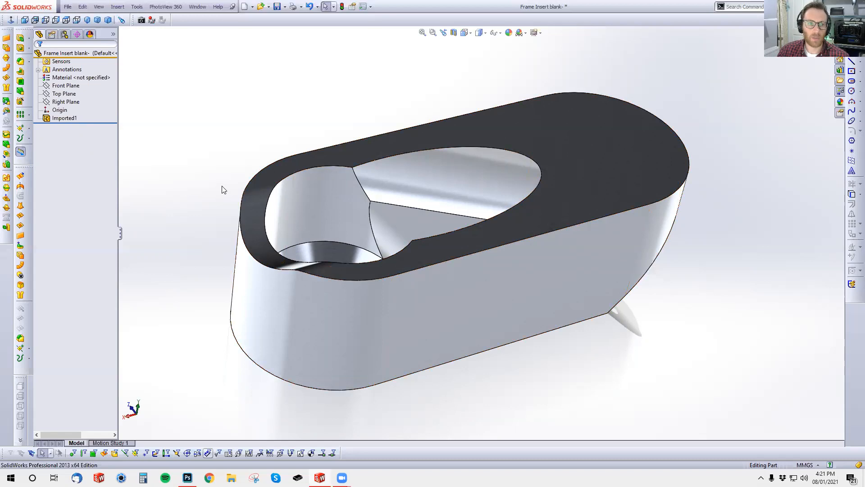
Step: Delete one small blend face between the slot's round pocket and straight wall, using the Delete option without patching
middle_drag(265, 161, 532, 147)
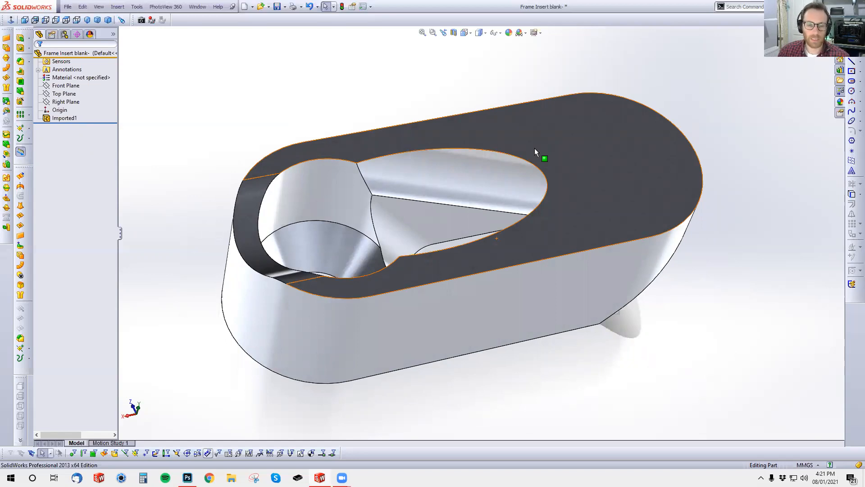
middle_drag(602, 212, 604, 367)
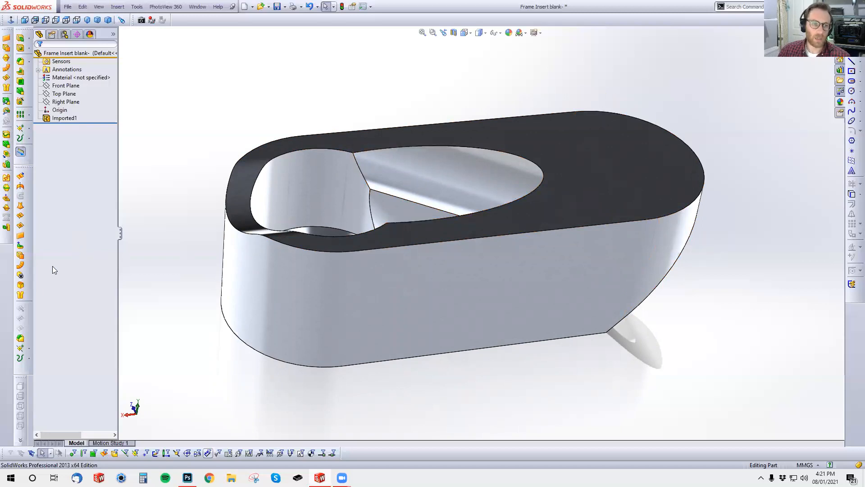
click(21, 274)
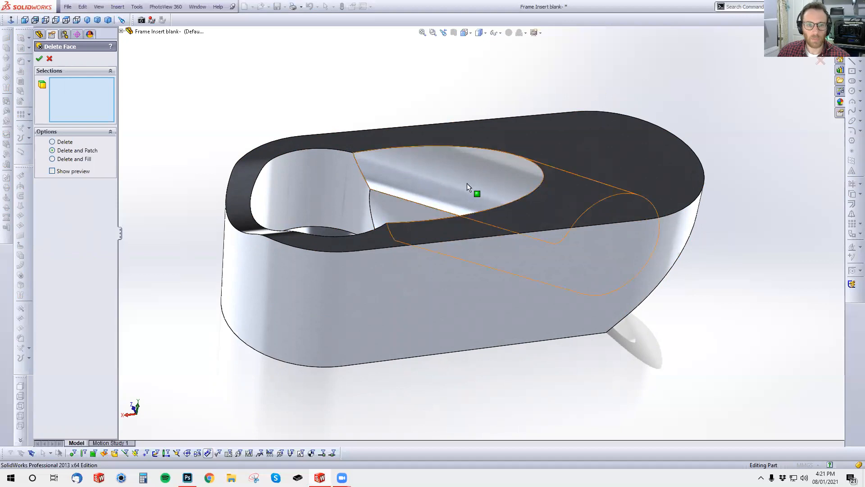
middle_drag(658, 241, 471, 89)
scroll(391, 199, down, 2)
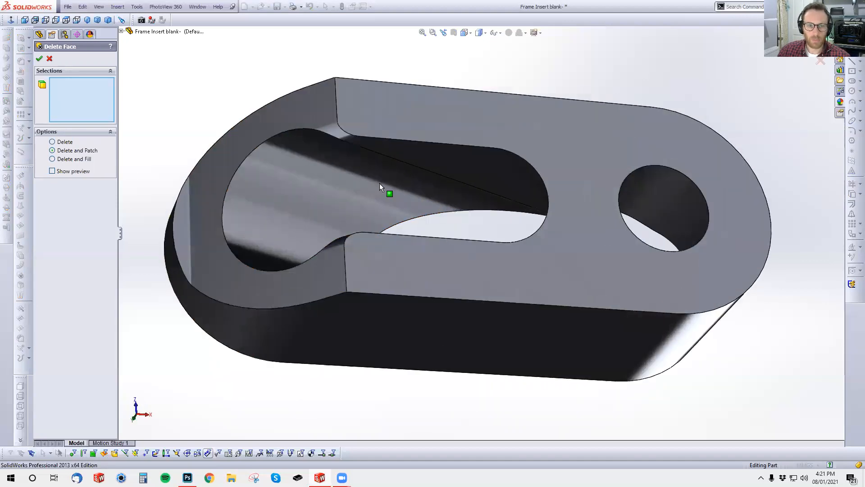
scroll(380, 183, down, 3)
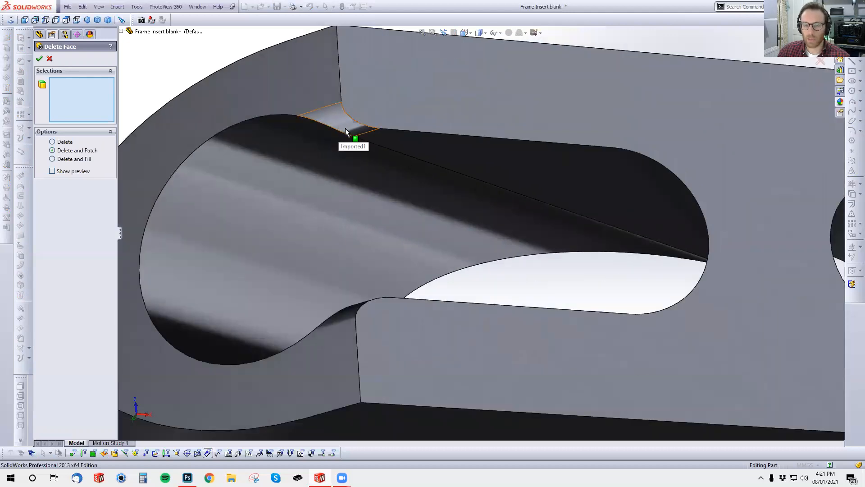
click(345, 128)
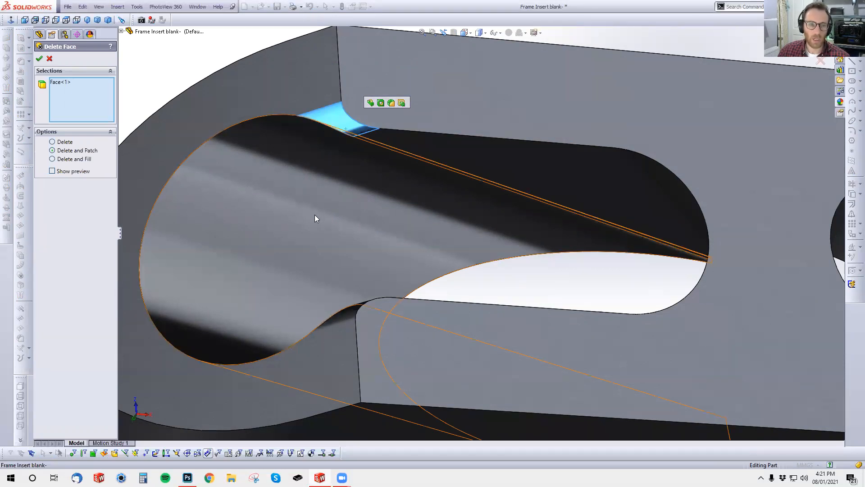
scroll(377, 266, up, 6)
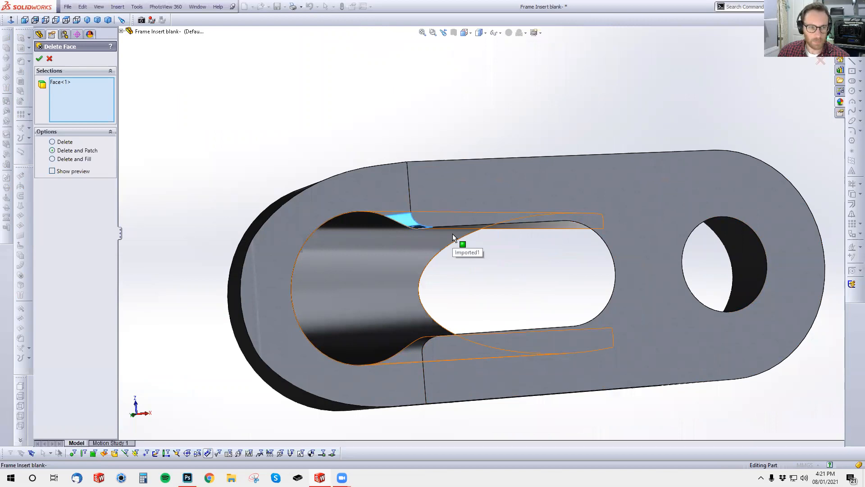
click(67, 142)
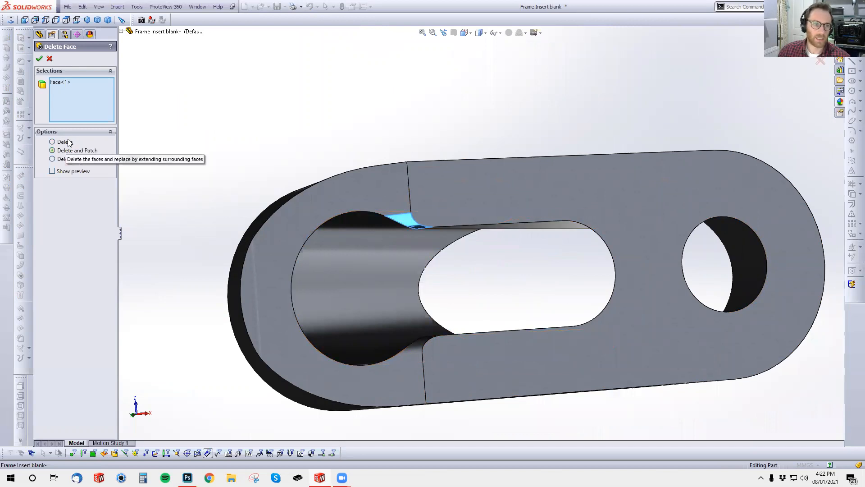
middle_drag(392, 202, 428, 168)
scroll(435, 173, down, 3)
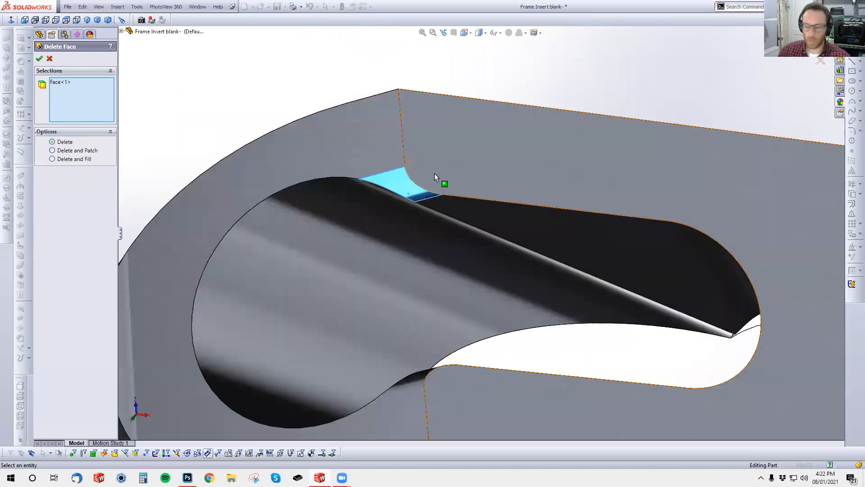
key(Return)
middle_drag(433, 248, 435, 193)
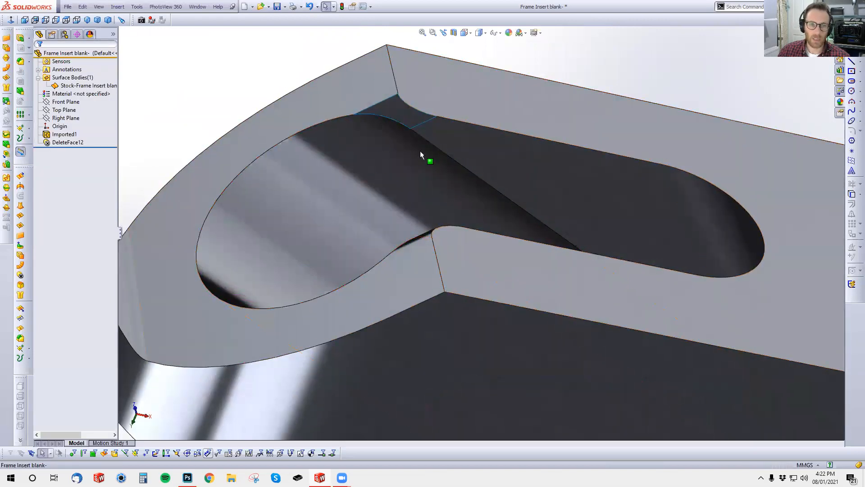
scroll(562, 222, up, 5)
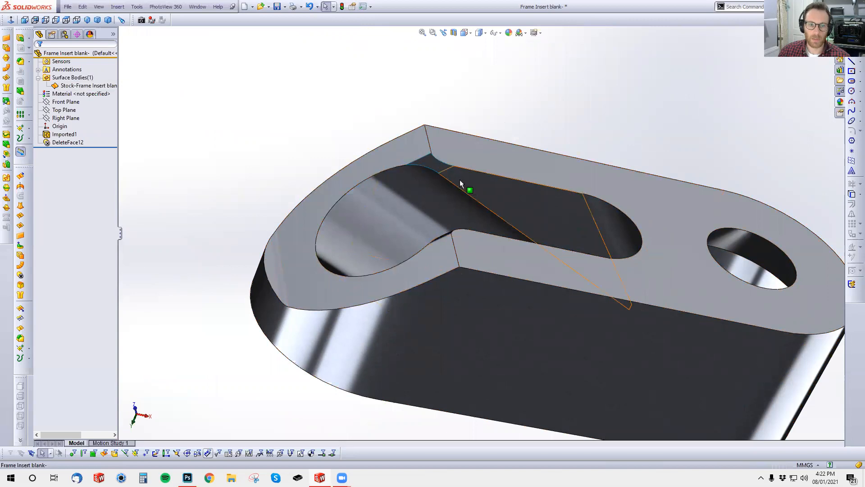
Step: Edit the Delete Face feature to include the opposite blend face and switch it to Delete and Patch
middle_drag(467, 182, 466, 195)
click(64, 134)
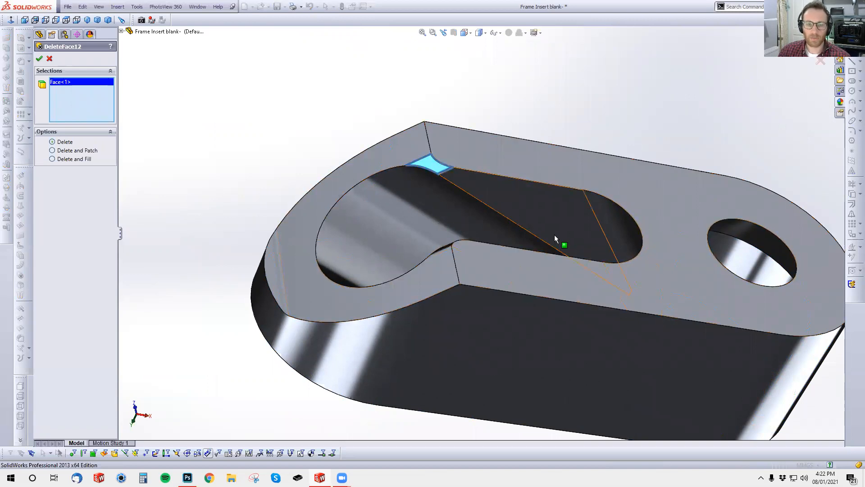
middle_drag(514, 227, 410, 315)
click(410, 315)
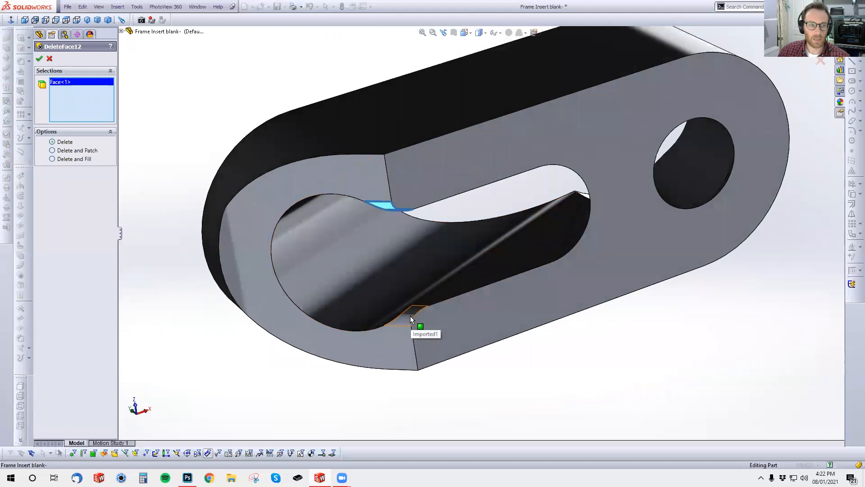
click(84, 152)
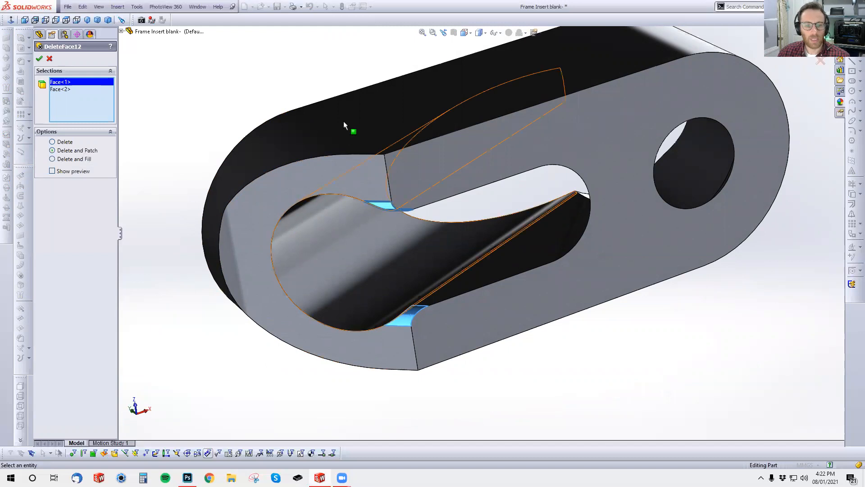
scroll(425, 315, down, 3)
middle_drag(424, 315, 448, 286)
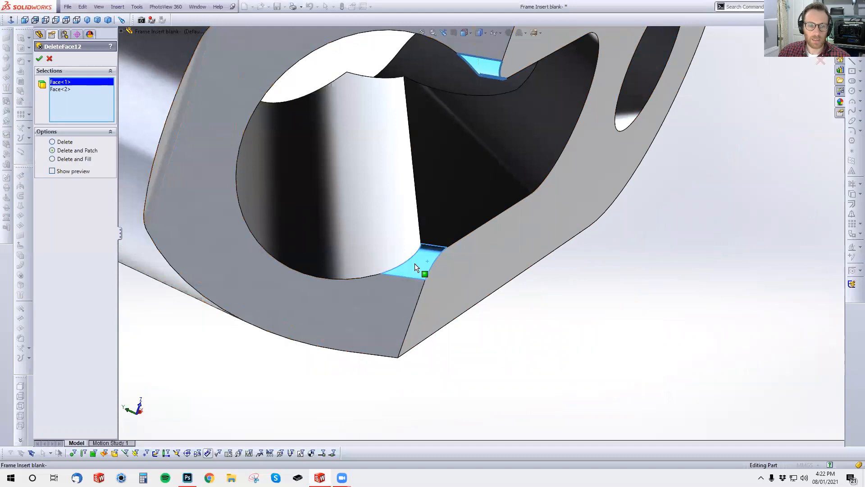
middle_drag(555, 293, 402, 301)
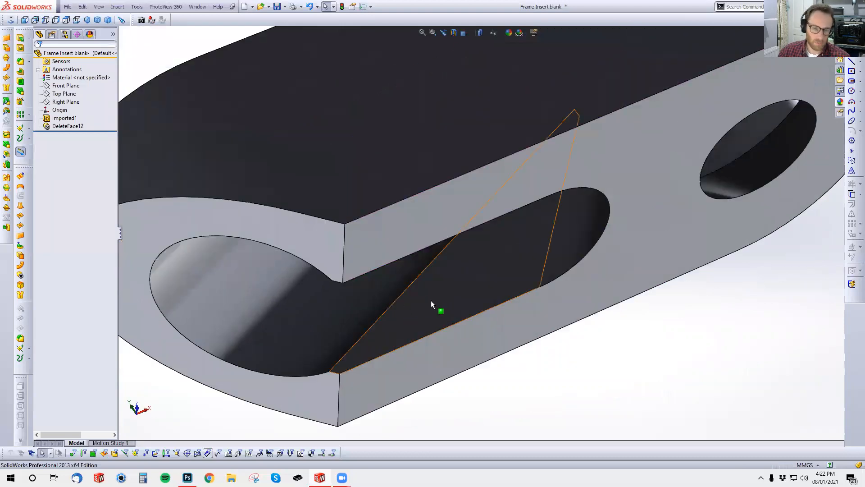
Step: Start a Delete Face with the Delete and Patch option and select the four inner faces of the open-ended slot
scroll(431, 300, up, 5)
middle_drag(511, 243, 474, 102)
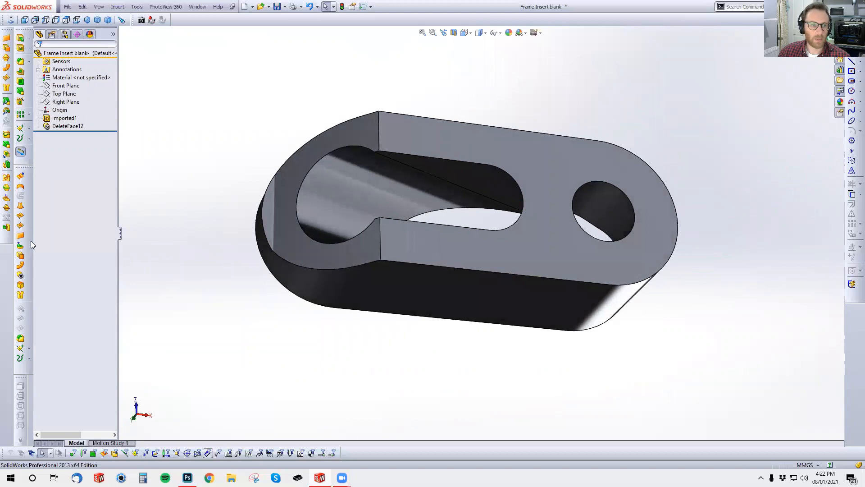
click(21, 275)
click(342, 192)
click(479, 172)
middle_drag(479, 172, 445, 249)
click(519, 188)
click(504, 256)
scroll(430, 182, down, 5)
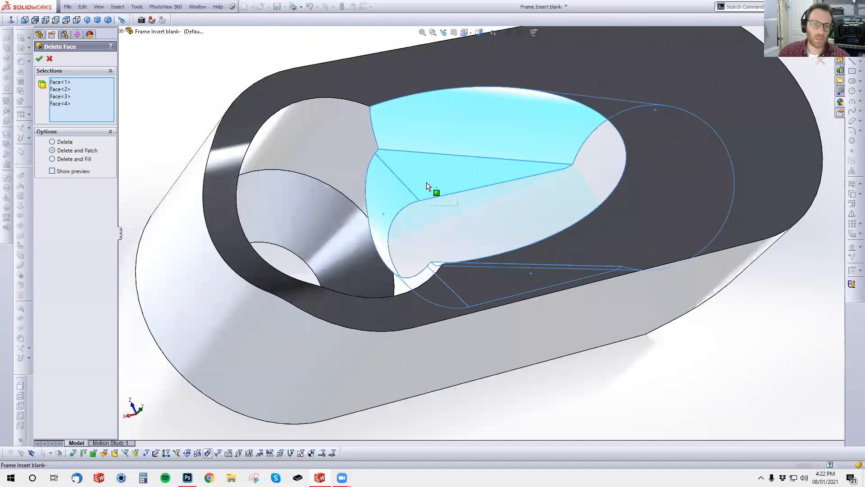
Step: Deselect and reselect the large round pocket face, and apply the Delete and Patch to the four slot faces
scroll(473, 197, up, 2)
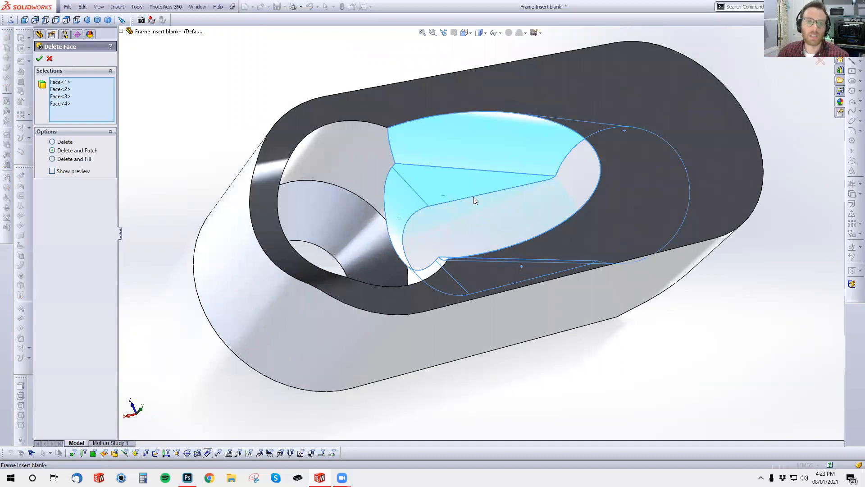
middle_drag(473, 196, 543, 76)
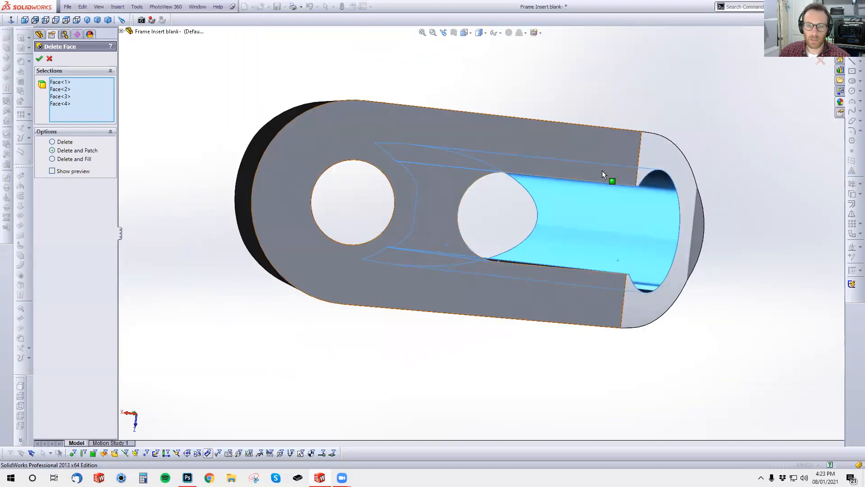
middle_drag(504, 122, 567, 332)
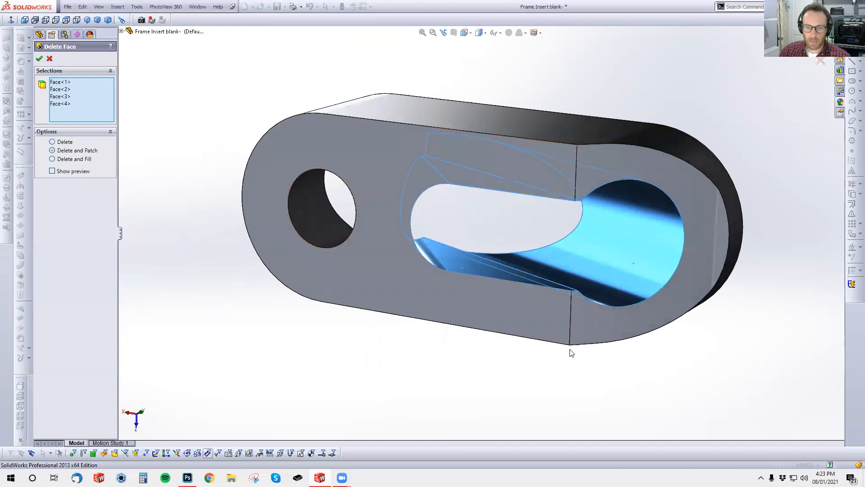
middle_drag(536, 193, 572, 253)
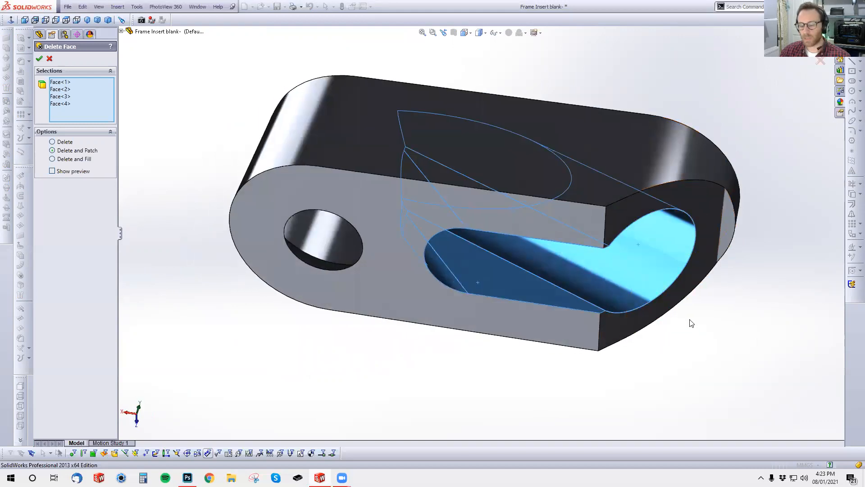
middle_drag(614, 166, 616, 332)
click(491, 162)
middle_drag(614, 373, 628, 381)
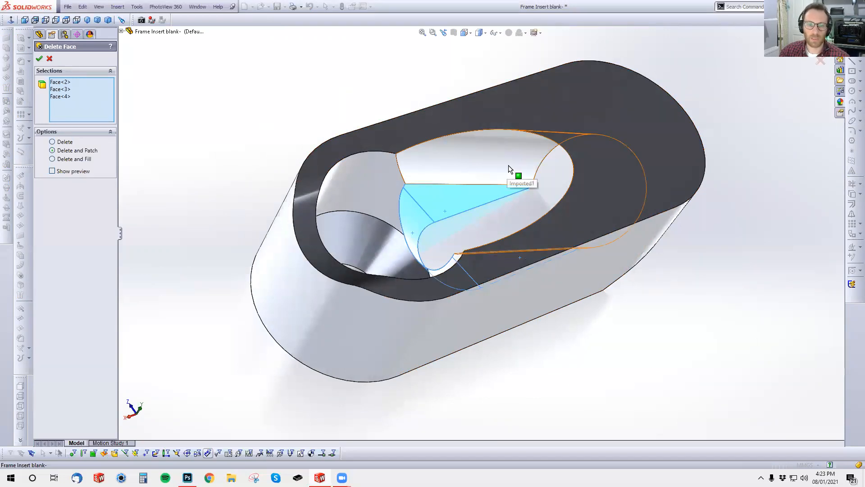
click(522, 168)
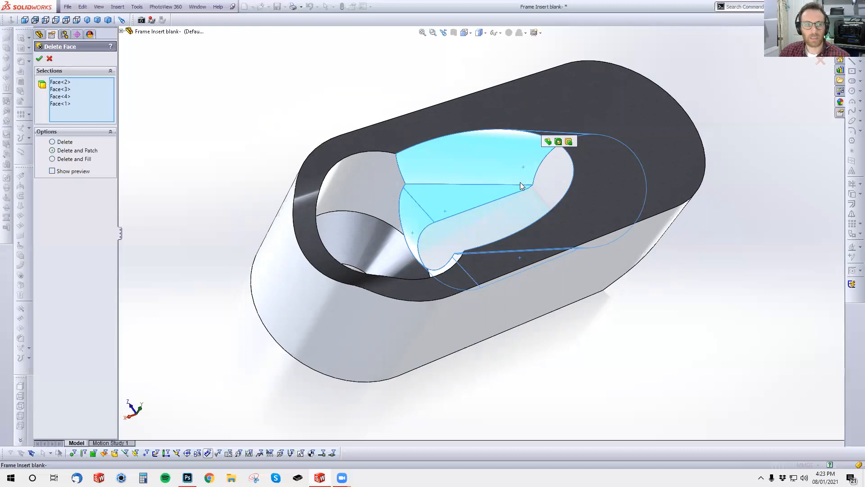
key(Return)
Step: Delete and patch the angled faces on the end of the insert beside the remaining hole
middle_drag(541, 325, 510, 351)
middle_drag(370, 257, 383, 214)
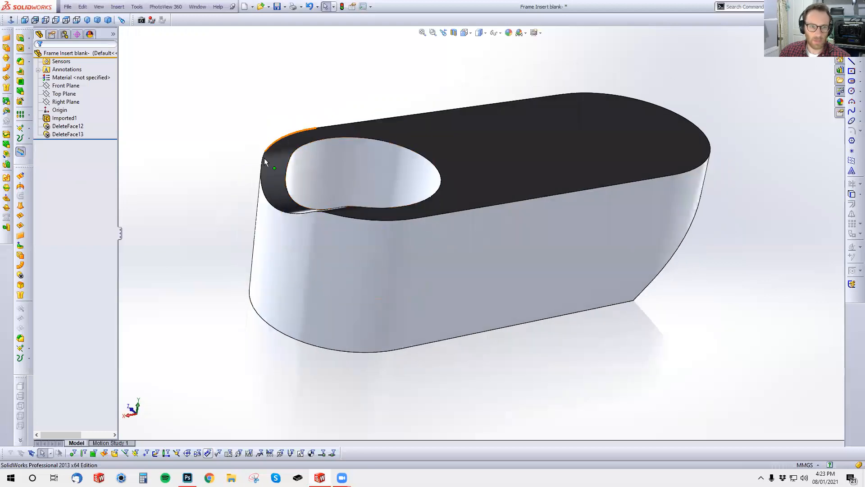
click(21, 275)
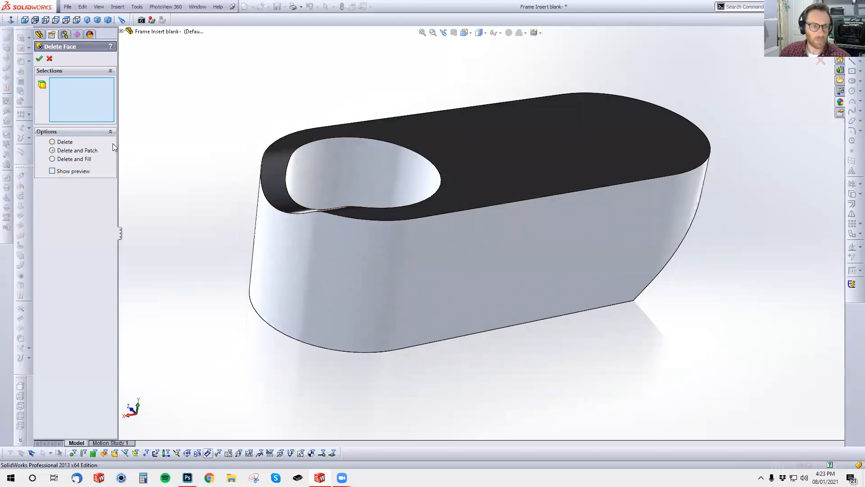
click(274, 155)
click(278, 166)
middle_drag(279, 171, 319, 232)
click(417, 273)
middle_drag(601, 343, 667, 154)
right_click(572, 327)
Step: Delete and patch the three faces forming the sloped bevel and its small blends at the opposite end
key(Return)
click(668, 141)
click(667, 141)
click(657, 151)
middle_drag(613, 197, 610, 257)
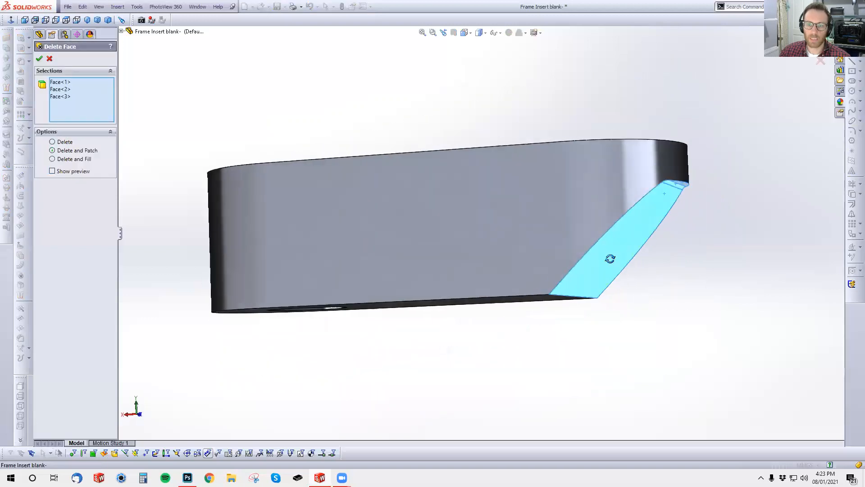
right_click(639, 233)
Step: Delete and patch the two faces of the remaining round through-hole, leaving a plain rounded block
middle_drag(639, 232, 511, 293)
key(Return)
middle_drag(428, 330, 346, 254)
click(346, 253)
click(329, 210)
right_click(387, 229)
middle_drag(387, 229, 430, 221)
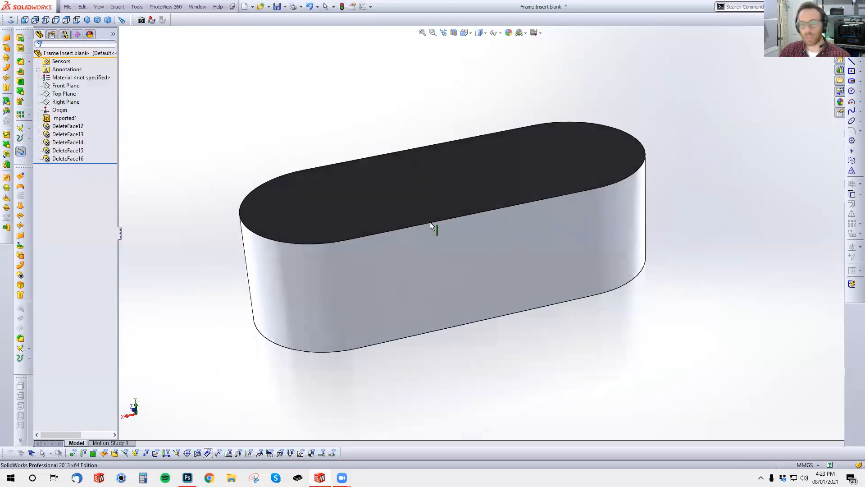
Step: Try to delete and patch the rounded end face of the plain block
middle_drag(368, 192, 393, 149)
click(20, 267)
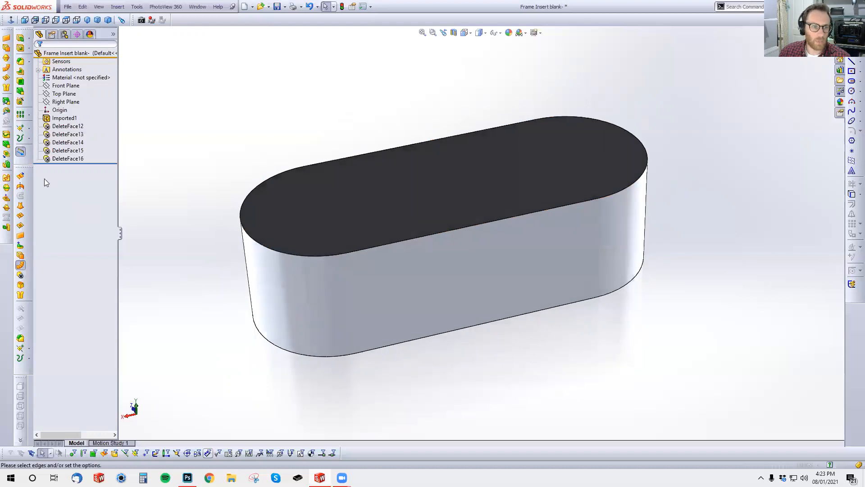
key(Escape)
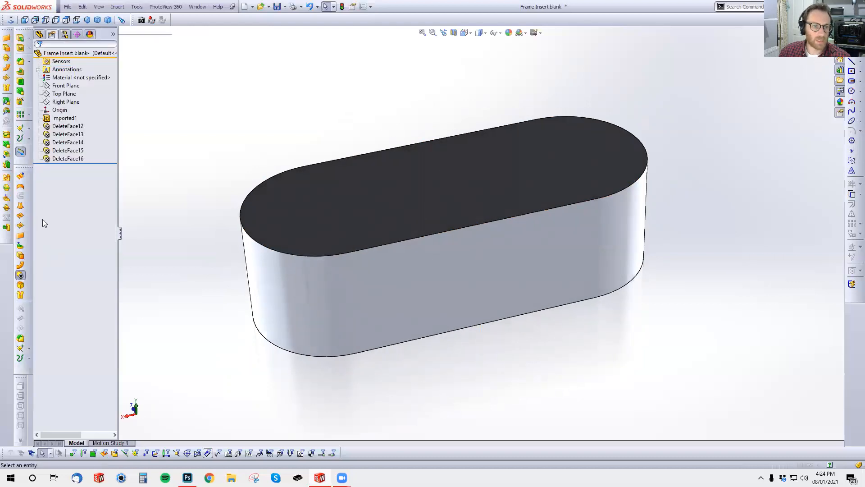
click(22, 274)
click(315, 297)
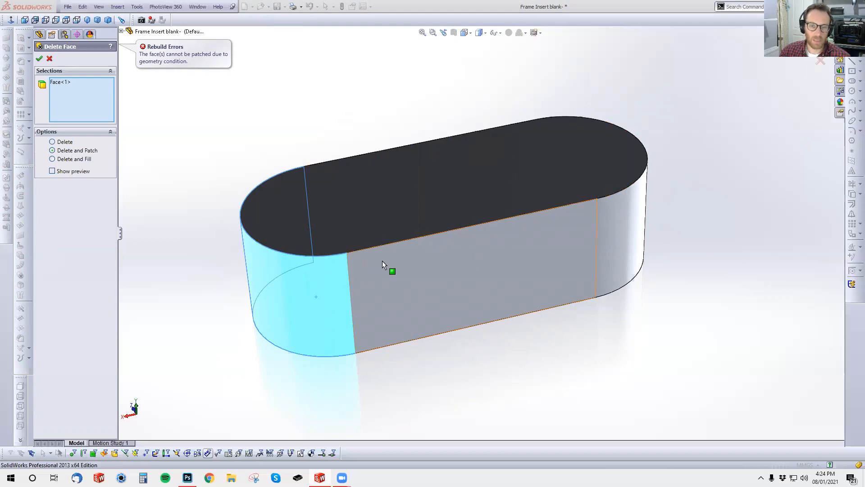
middle_drag(357, 236, 370, 267)
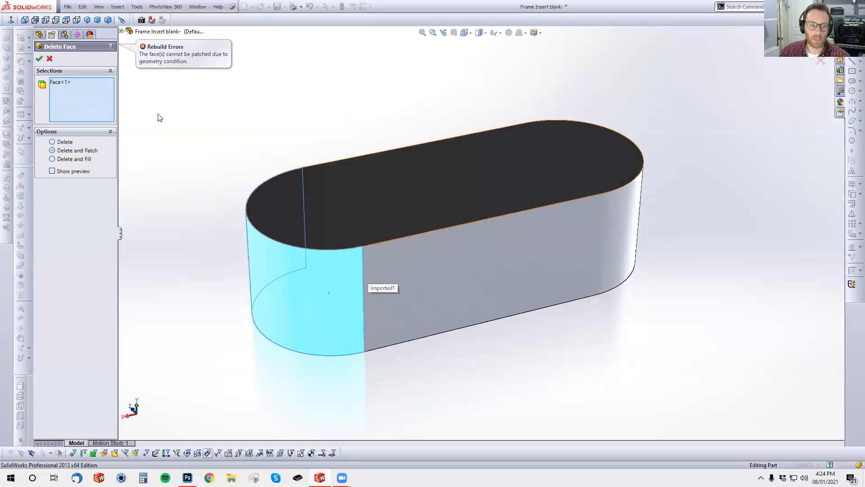
key(Escape)
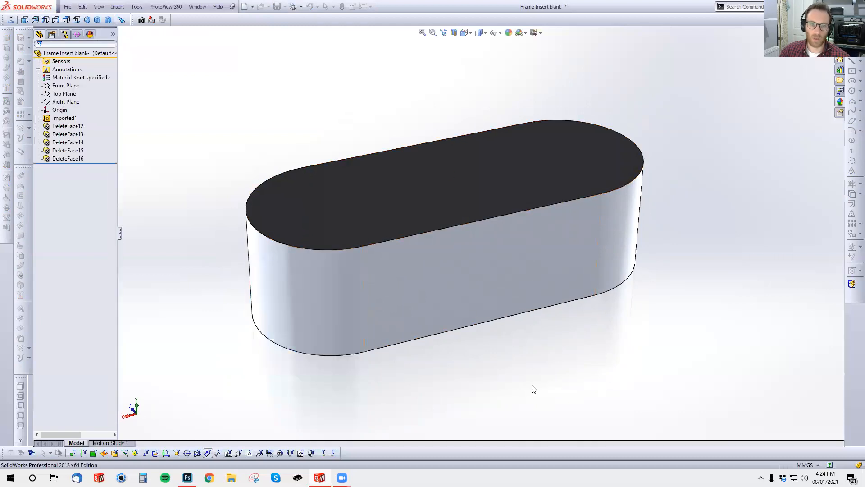
click(71, 127)
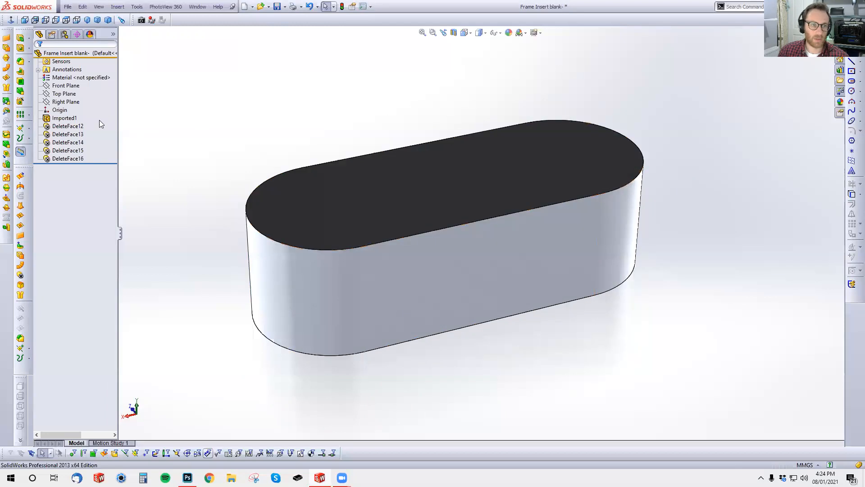
mouse_move(100, 161)
mouse_down()
mouse_move(93, 121)
mouse_move(93, 170)
mouse_up()
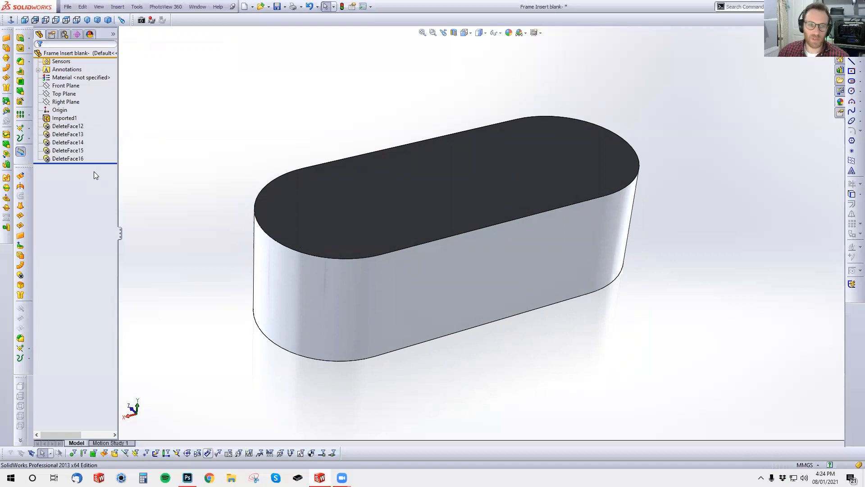
click(78, 127)
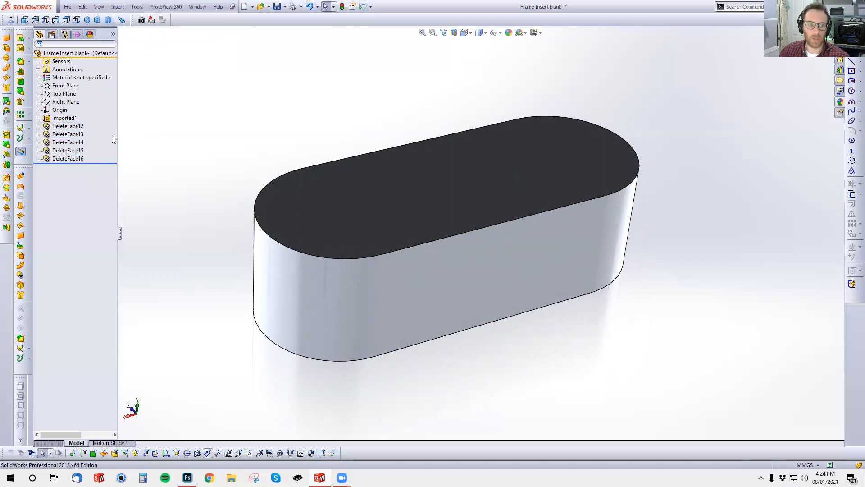
Step: Start a new Delete Face command on the plain rounded block
click(117, 6)
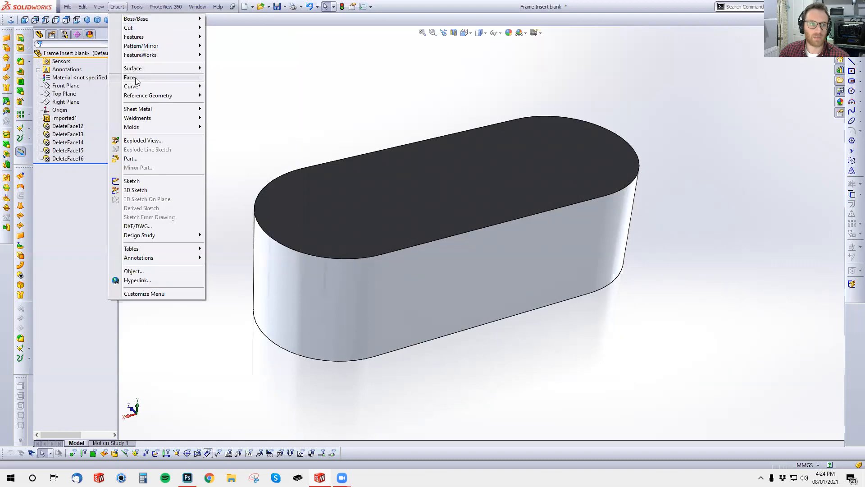
mouse_move(137, 77)
click(228, 78)
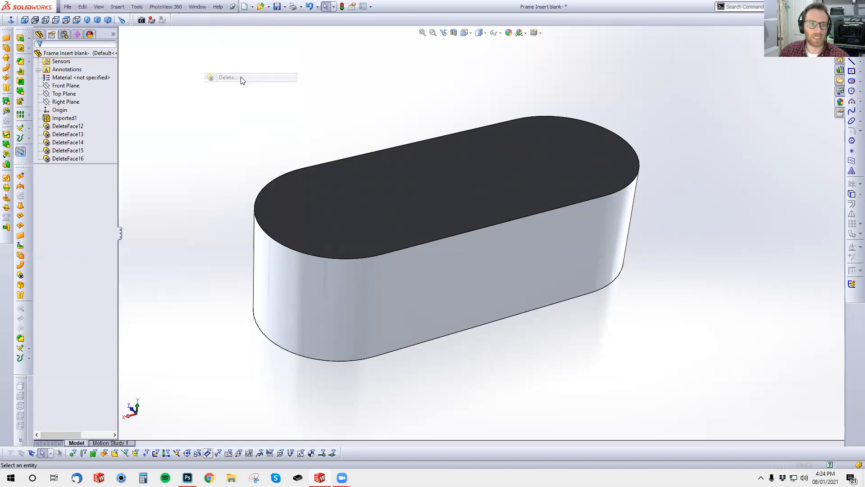